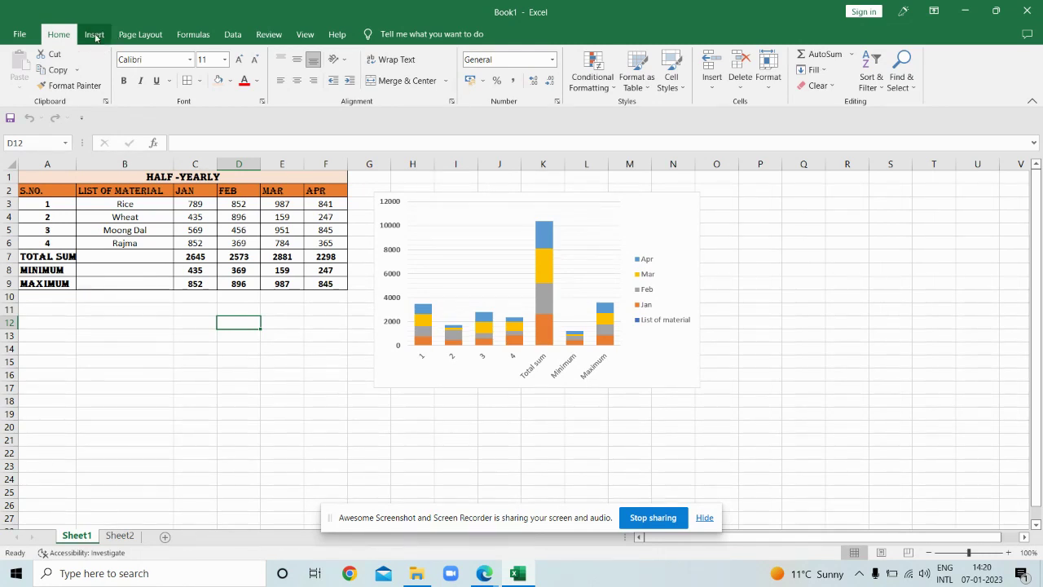
# Browse the Insert tab's column and bar chart types for the 2-D Stacked Column option.
pyautogui.click(96, 38)
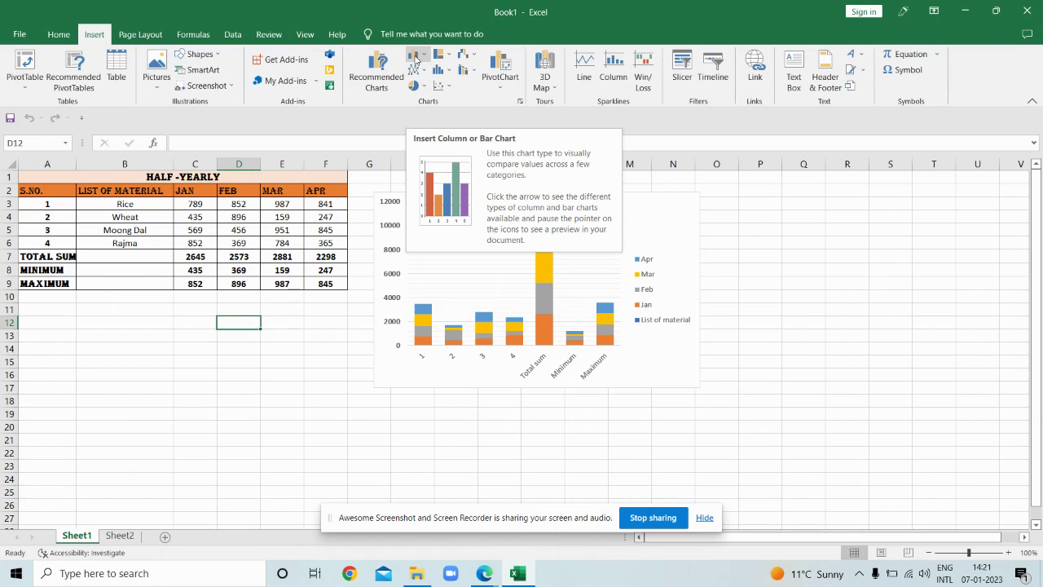
pyautogui.click(416, 57)
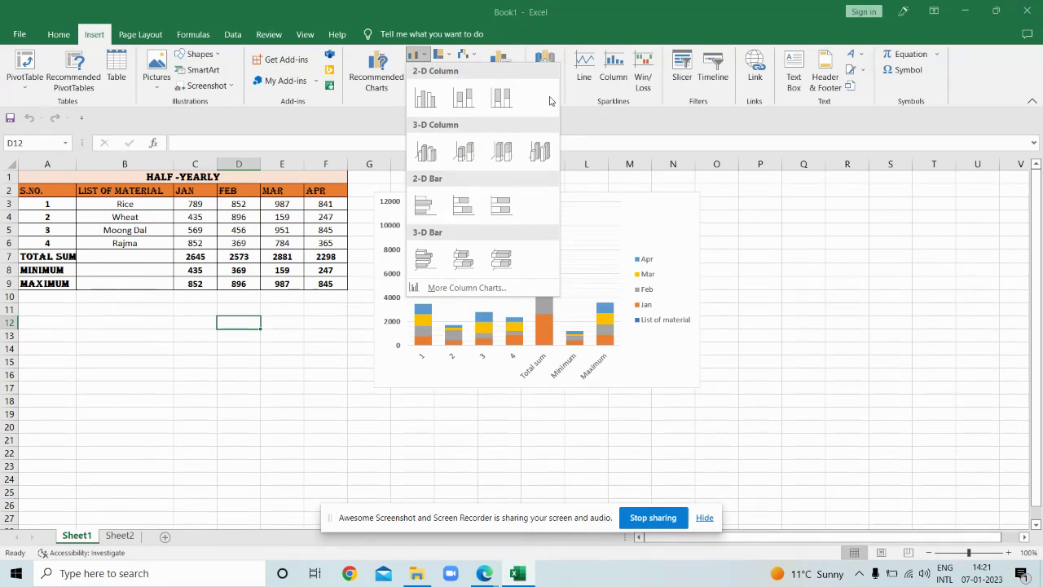
pyautogui.click(423, 57)
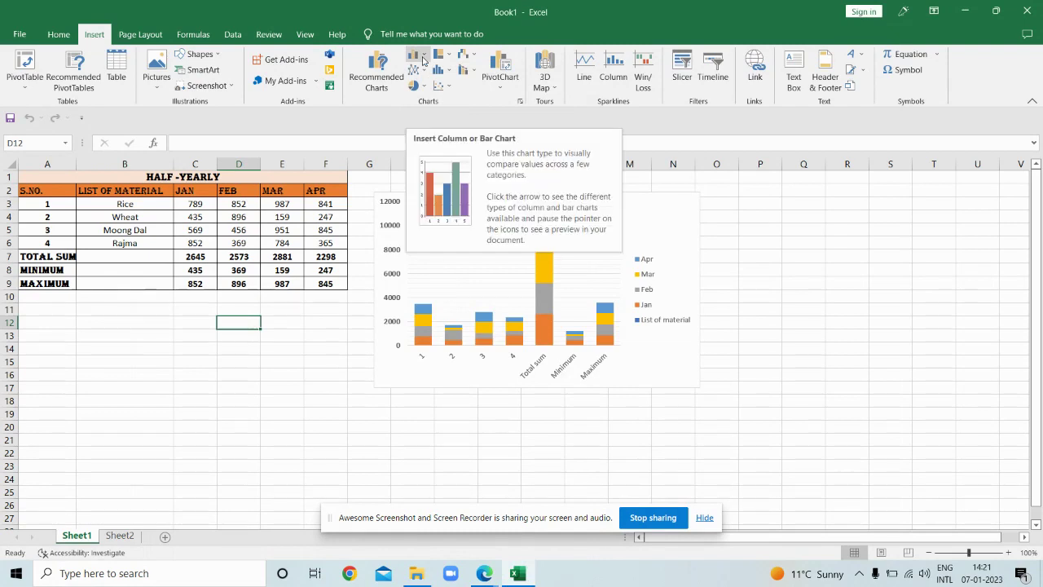
pyautogui.click(423, 57)
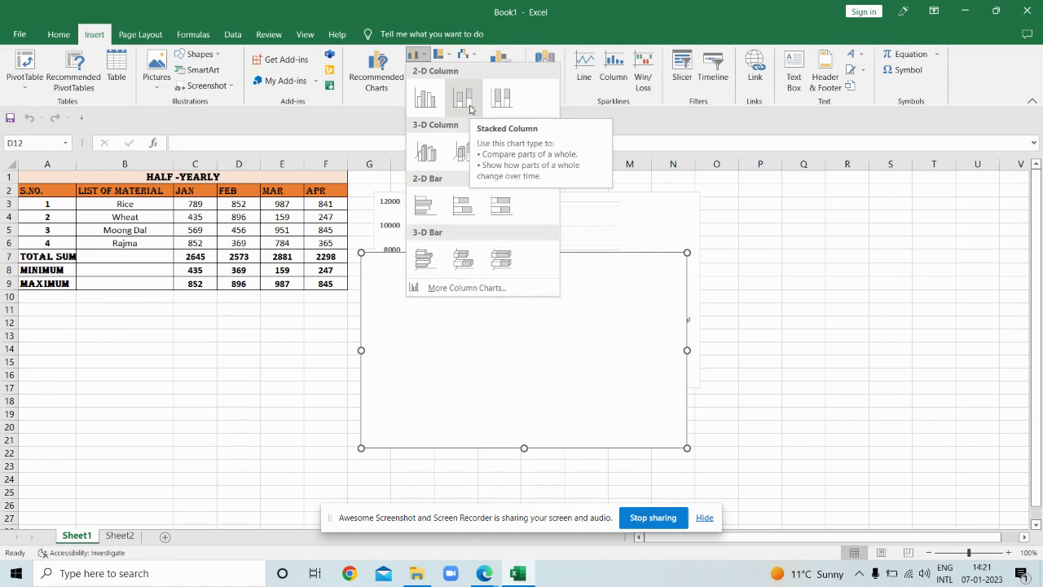
# Insert a blank 2-D stacked column chart and move it under the table at row 10.
pyautogui.click(470, 107)
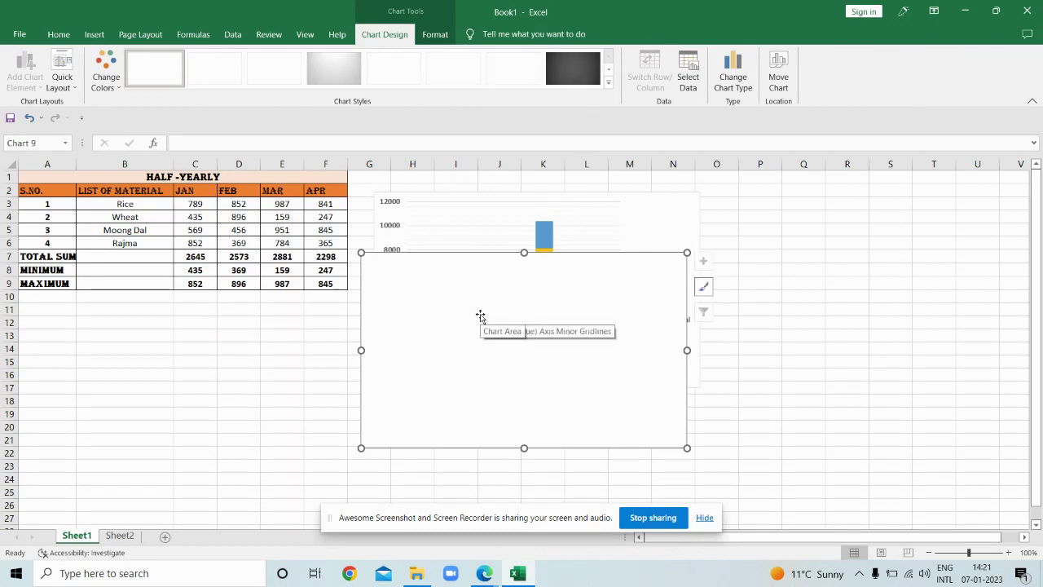
pyautogui.moveTo(480, 316); pyautogui.dragTo(147, 357)
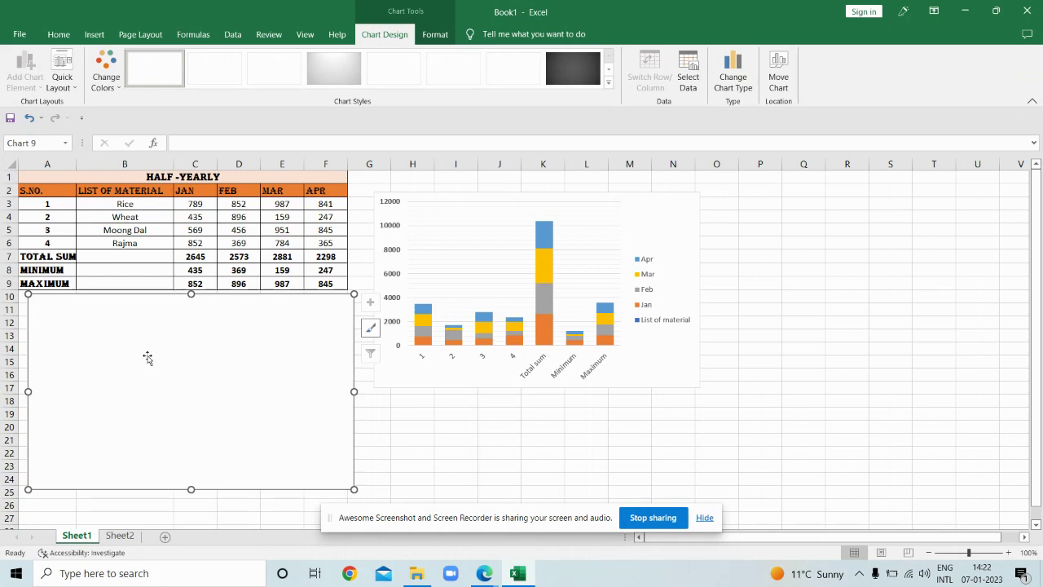
# Set the new chart's data range to A2:F9 through Select Data.
pyautogui.click(689, 78)
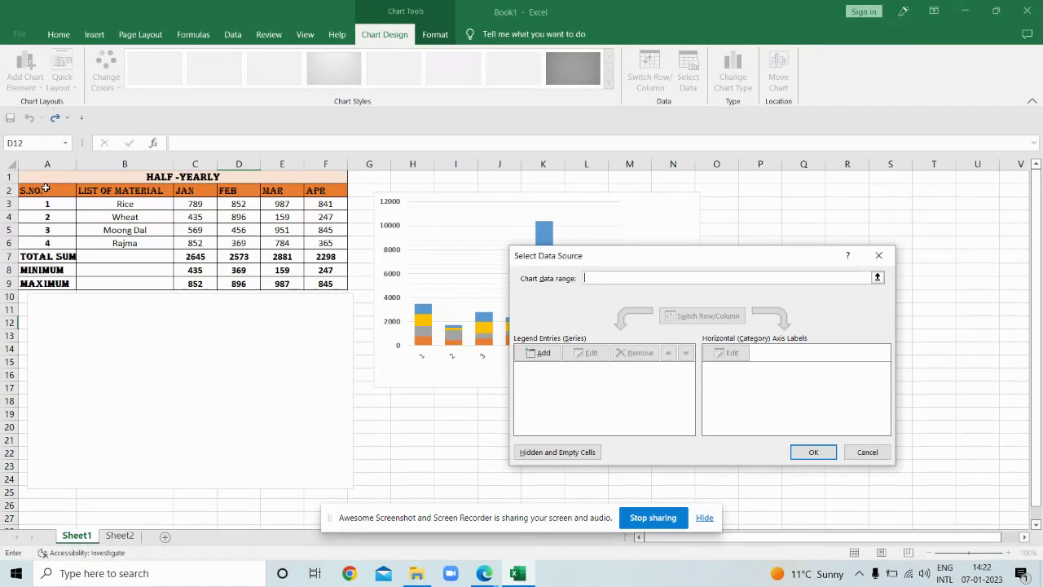
pyautogui.moveTo(46, 189); pyautogui.dragTo(330, 284)
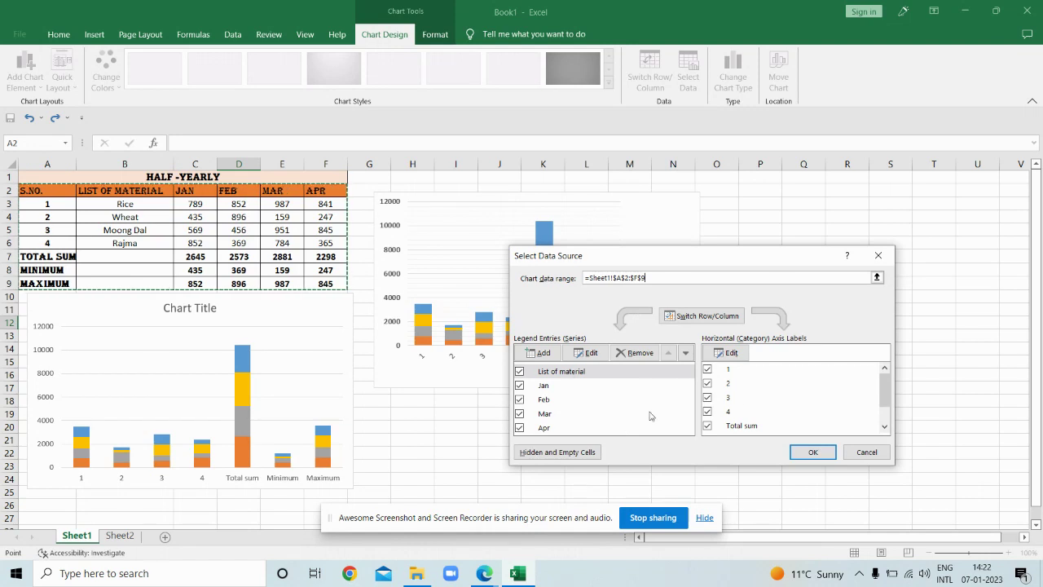
pyautogui.click(810, 454)
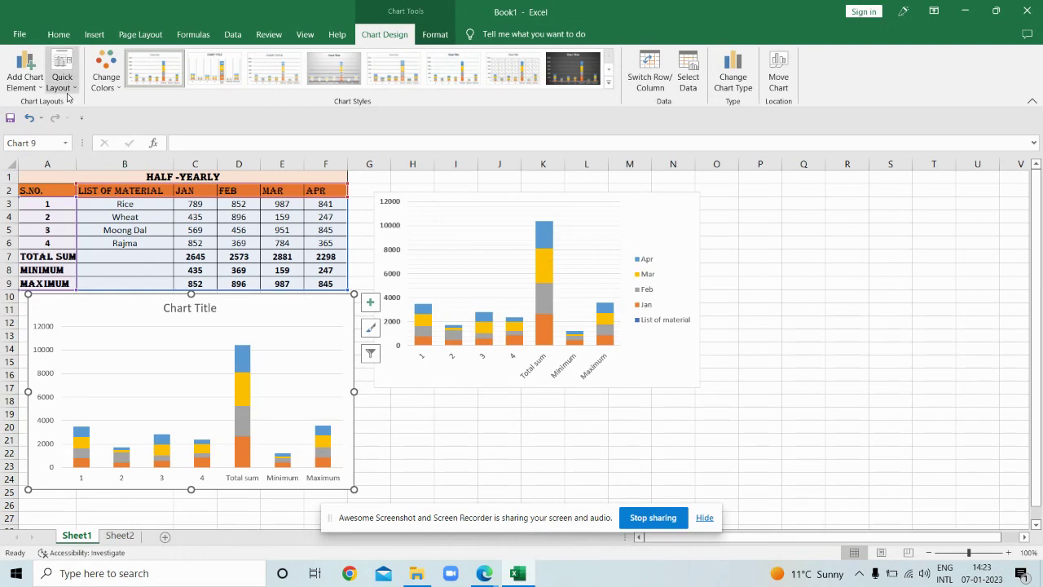
# Try several quick layouts, then settle on Layout 2 with a top legend and data labels.
pyautogui.click(66, 88)
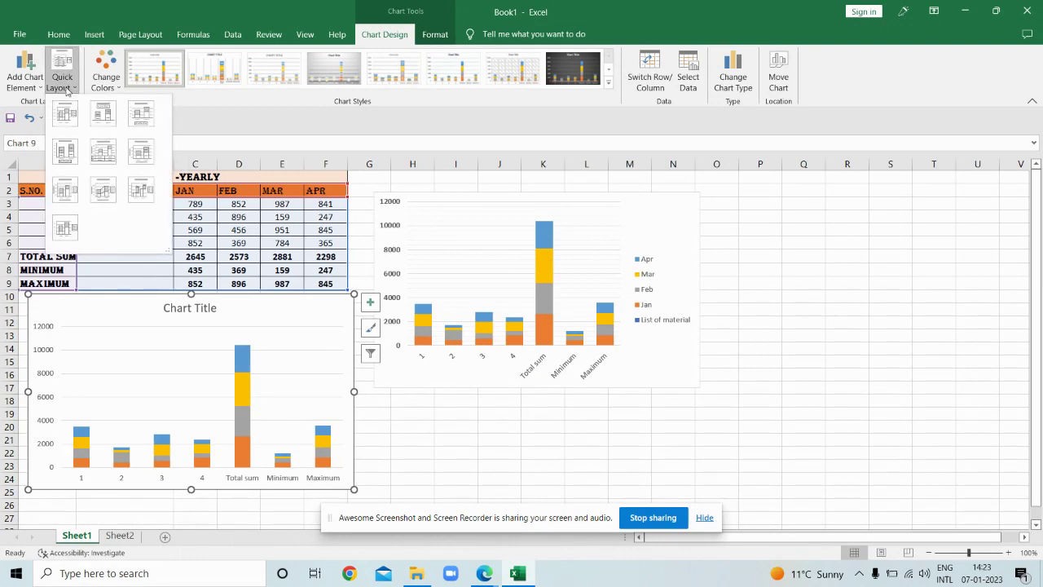
pyautogui.click(102, 115)
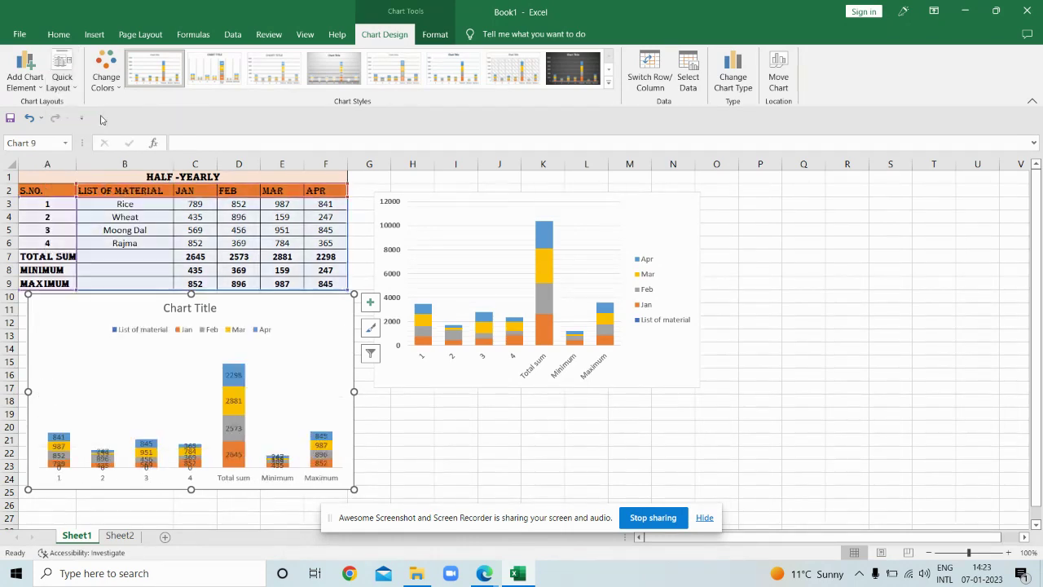
pyautogui.click(63, 85)
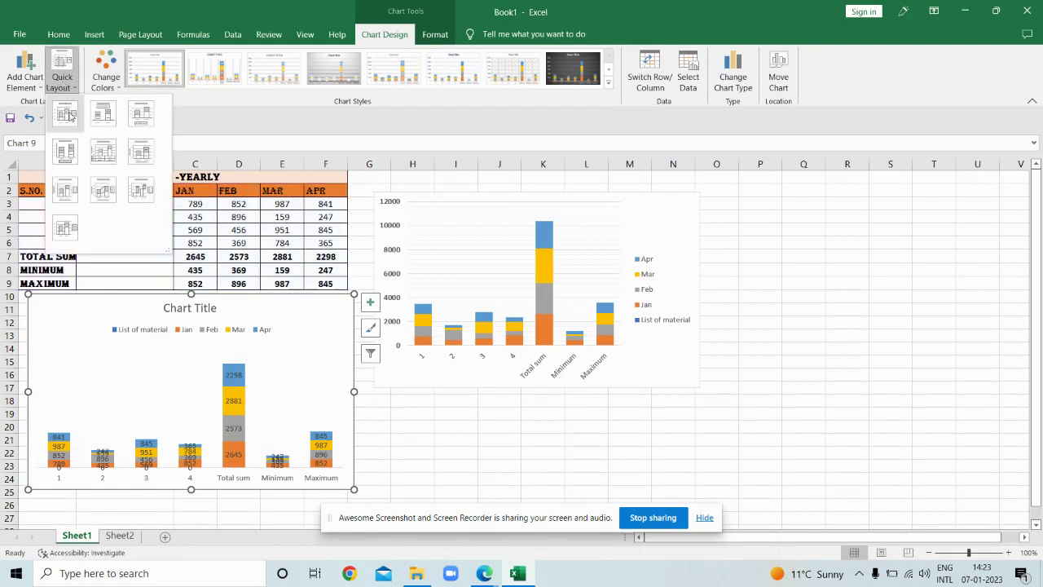
pyautogui.click(68, 116)
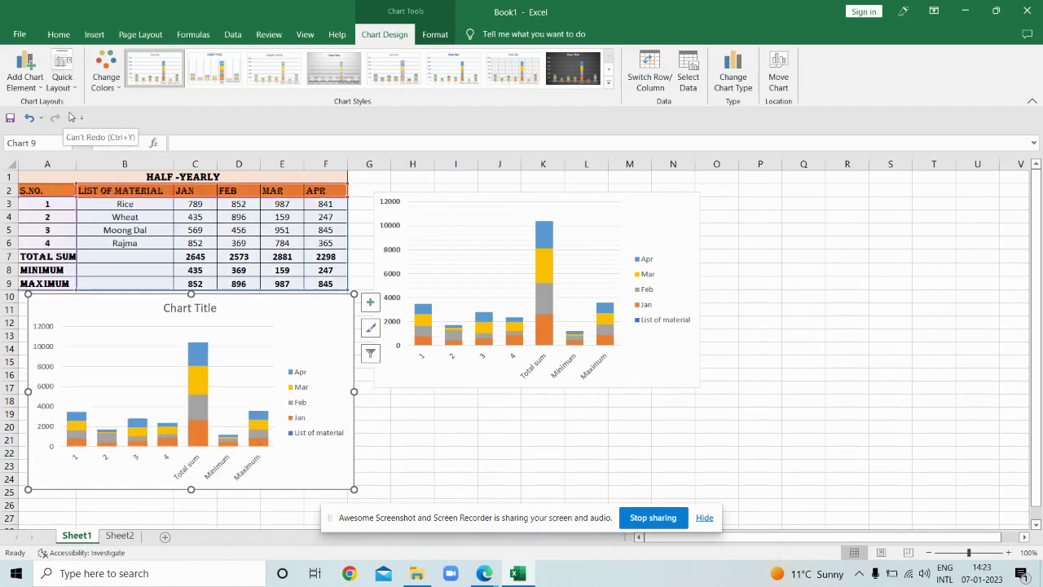
pyautogui.click(63, 72)
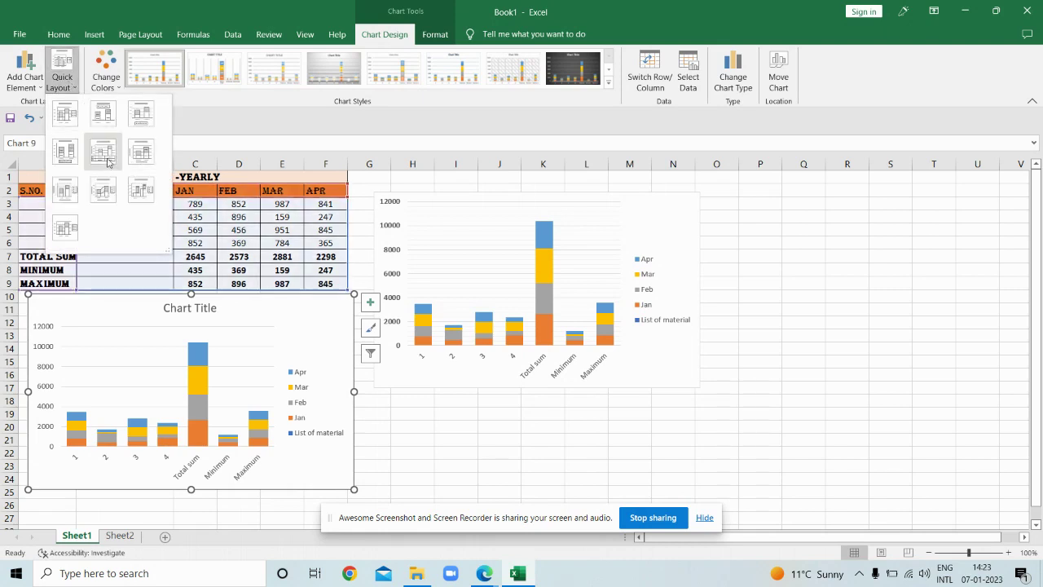
pyautogui.press('Escape')
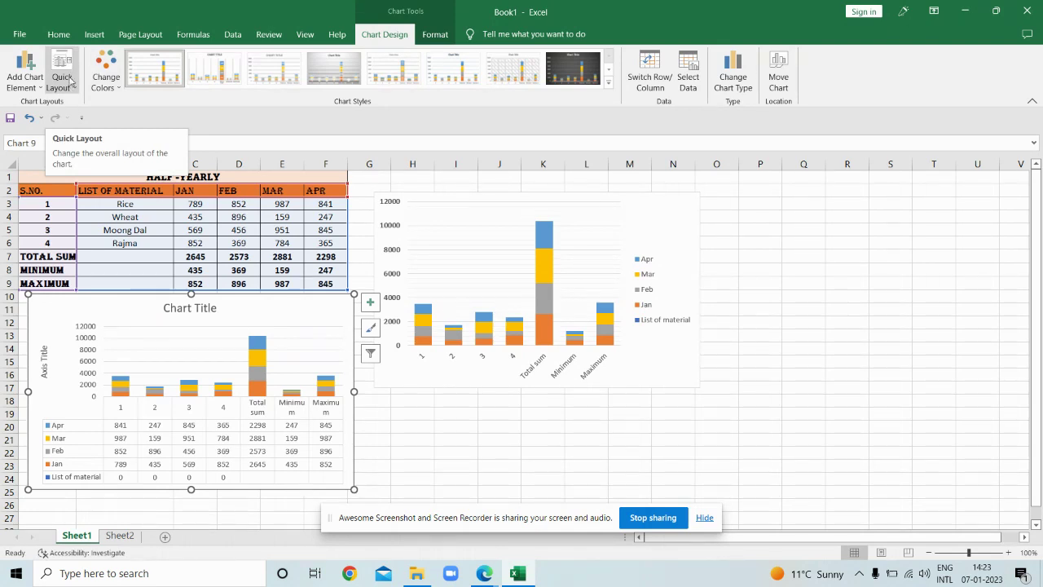
pyautogui.click(70, 82)
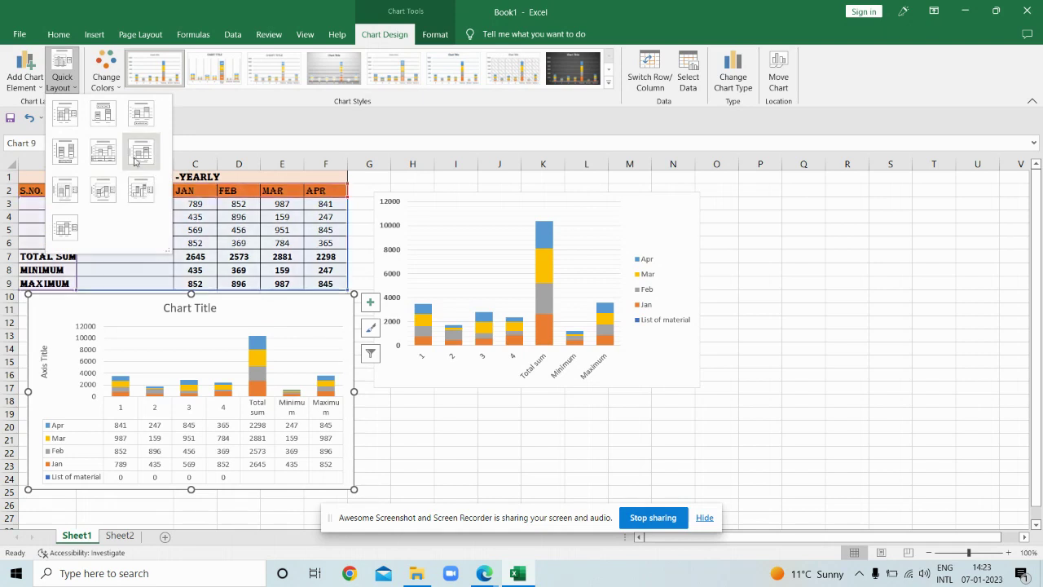
pyautogui.click(102, 112)
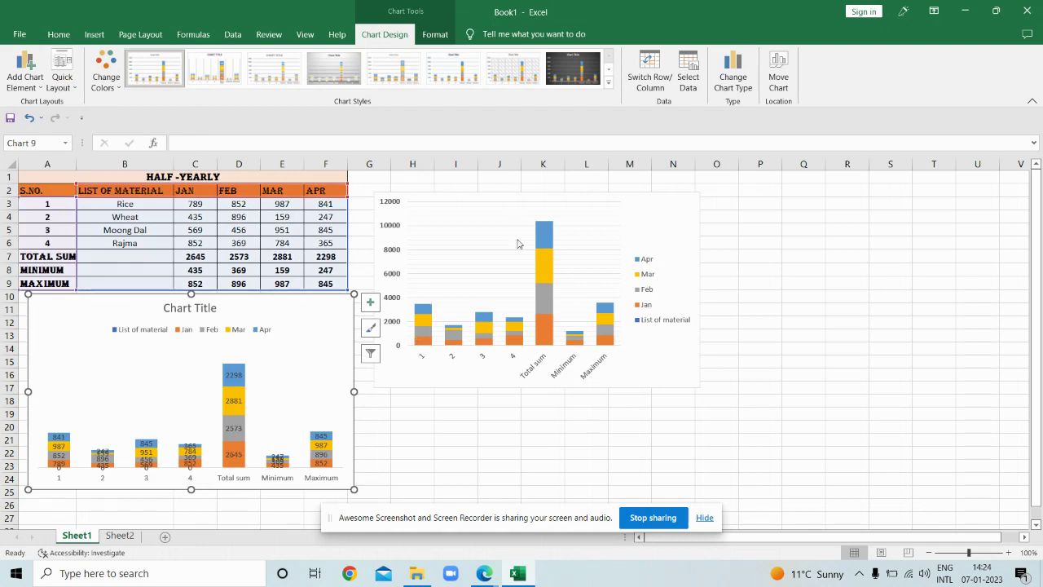
# Delete the new chart's placeholder title.
pyautogui.click(747, 451)
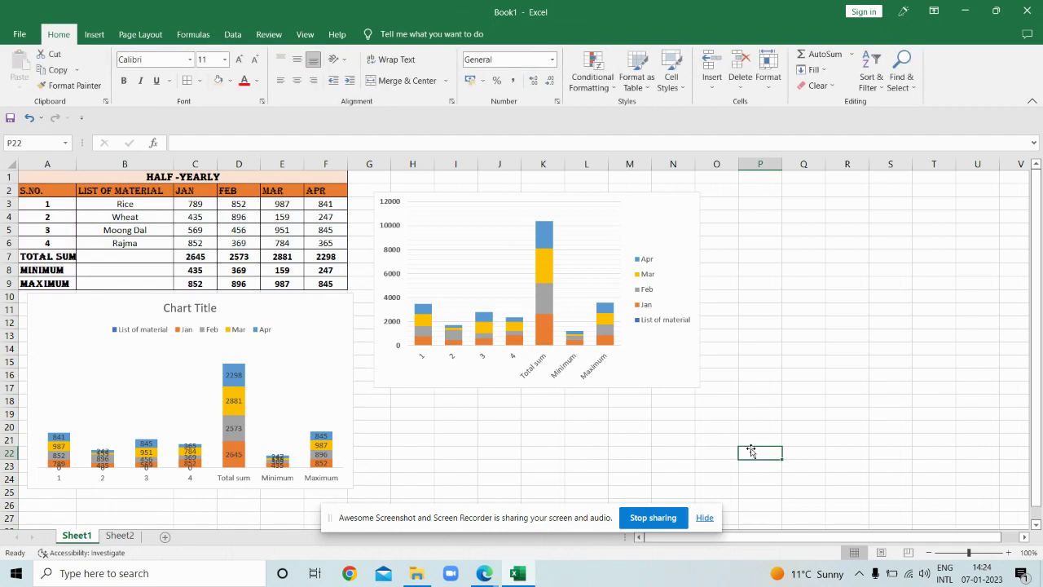
pyautogui.click(196, 308)
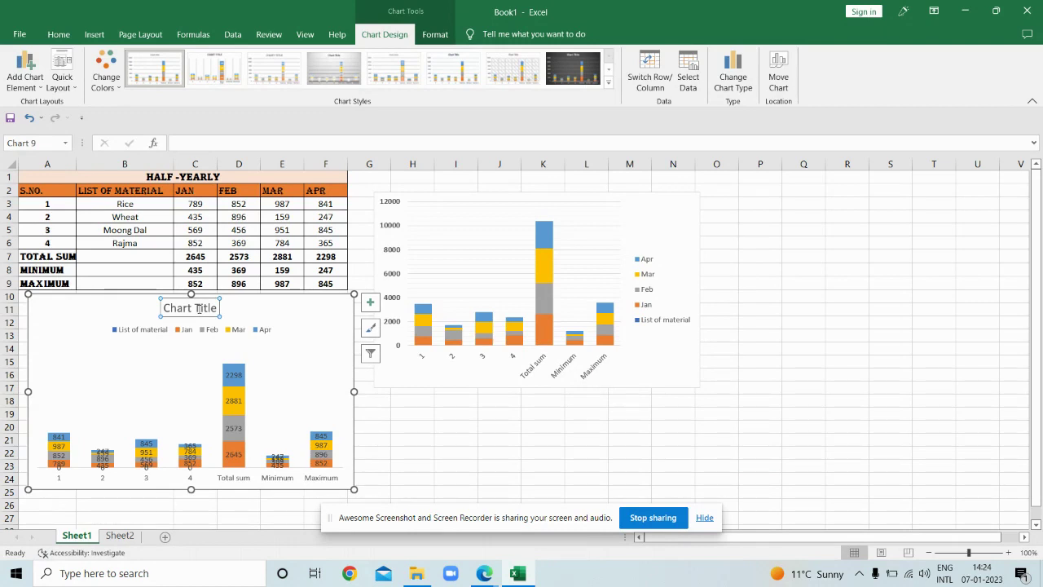
pyautogui.press('Delete')
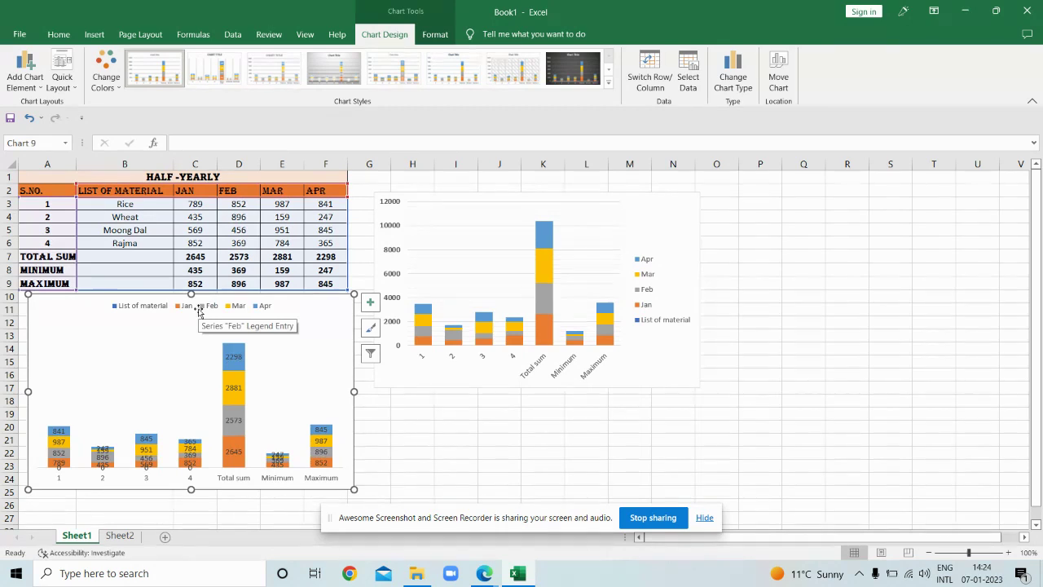
# Minimise the Excel and Downloads folder windows to reveal the desktop.
pyautogui.click(964, 9)
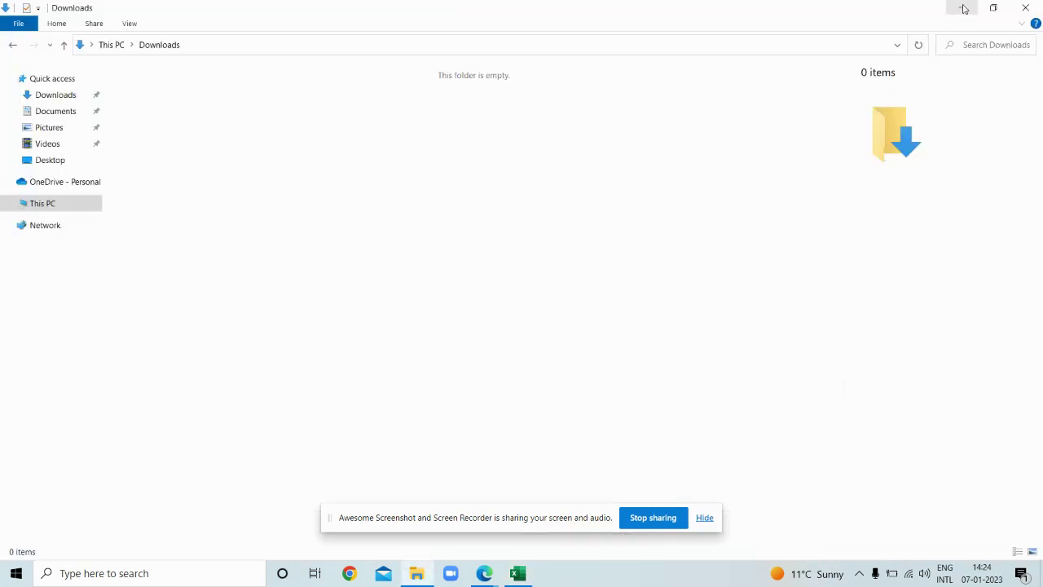
pyautogui.click(964, 9)
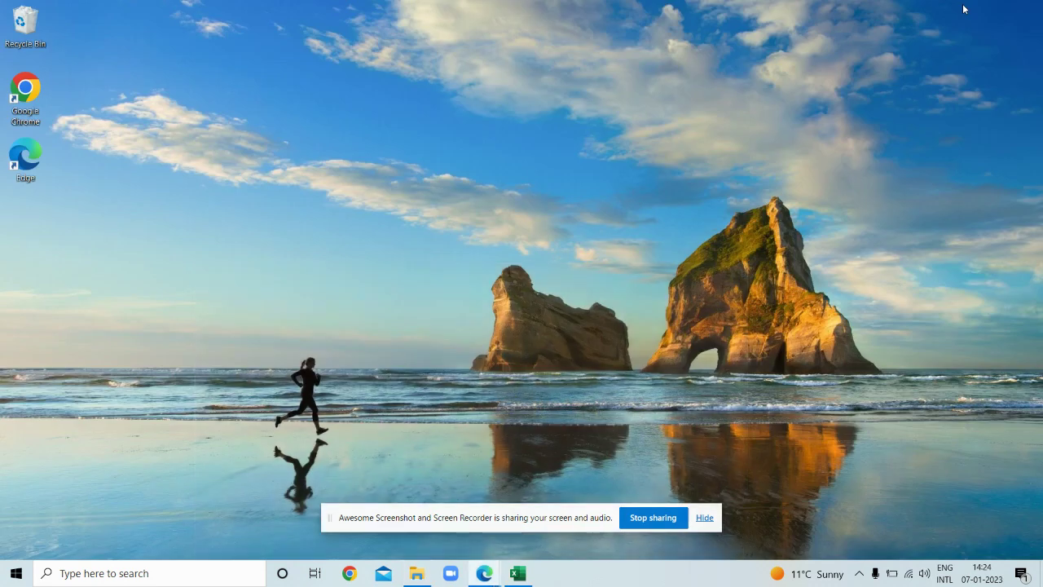